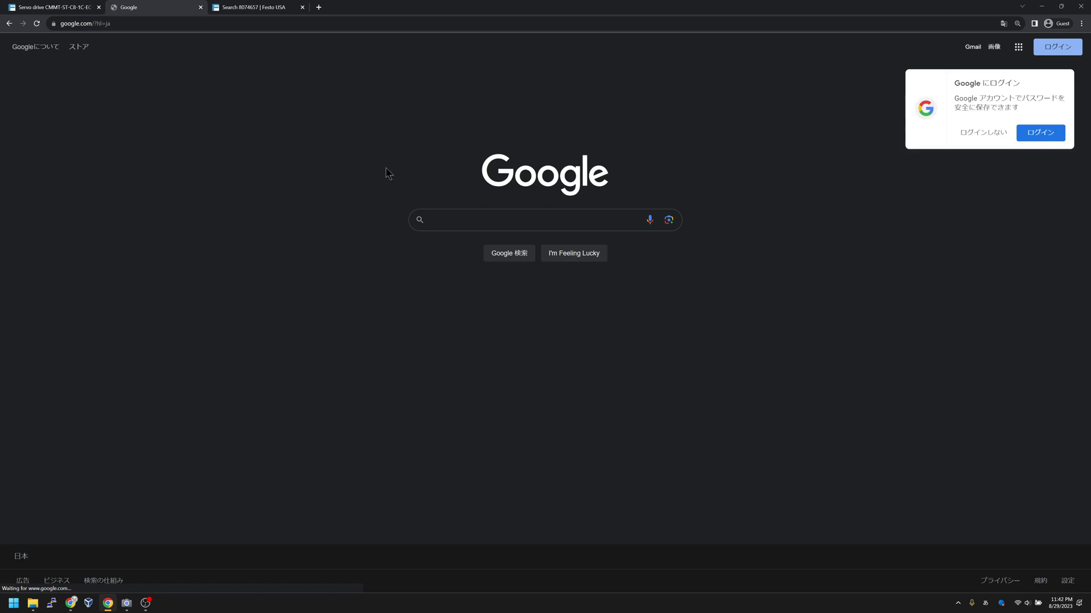
Step: Search the web for "Festo automation suite" and open the Festo Automation Suite Setup Software page
click(519, 219)
text(Festo)
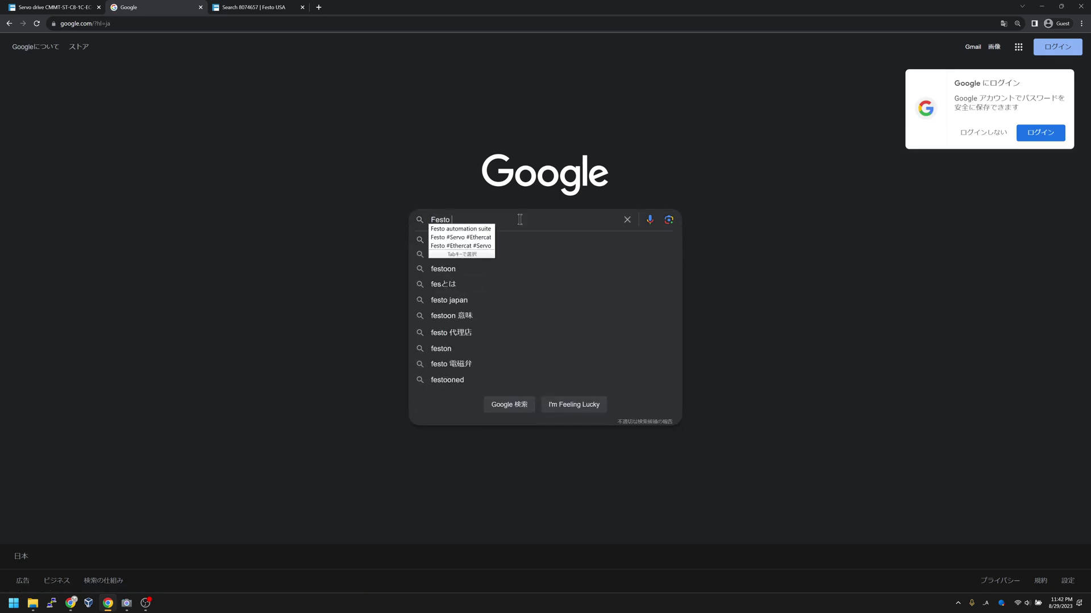
key(Tab)
key(Return)
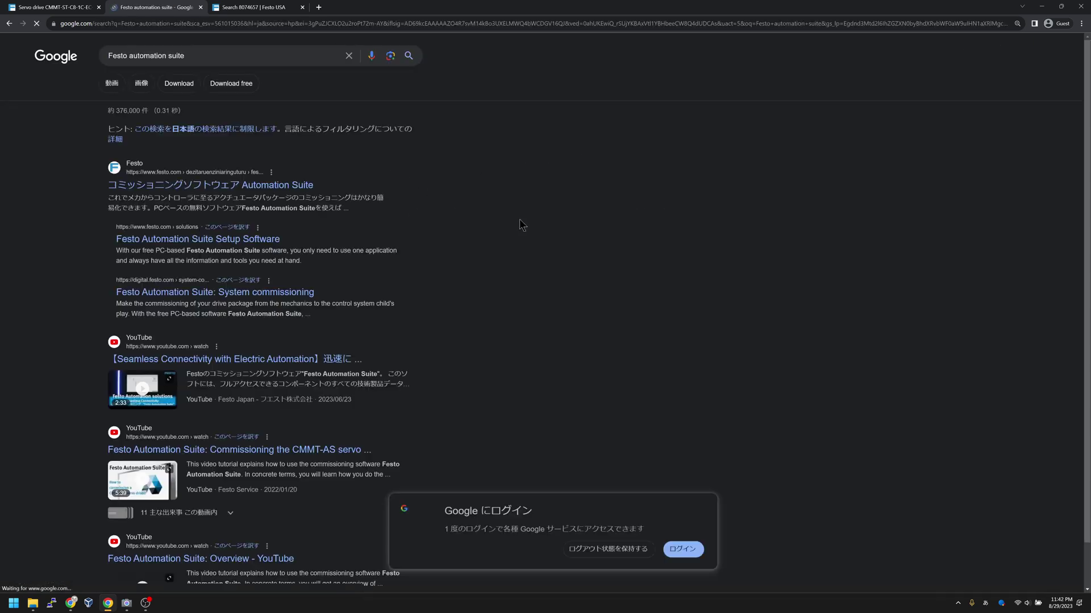
click(199, 240)
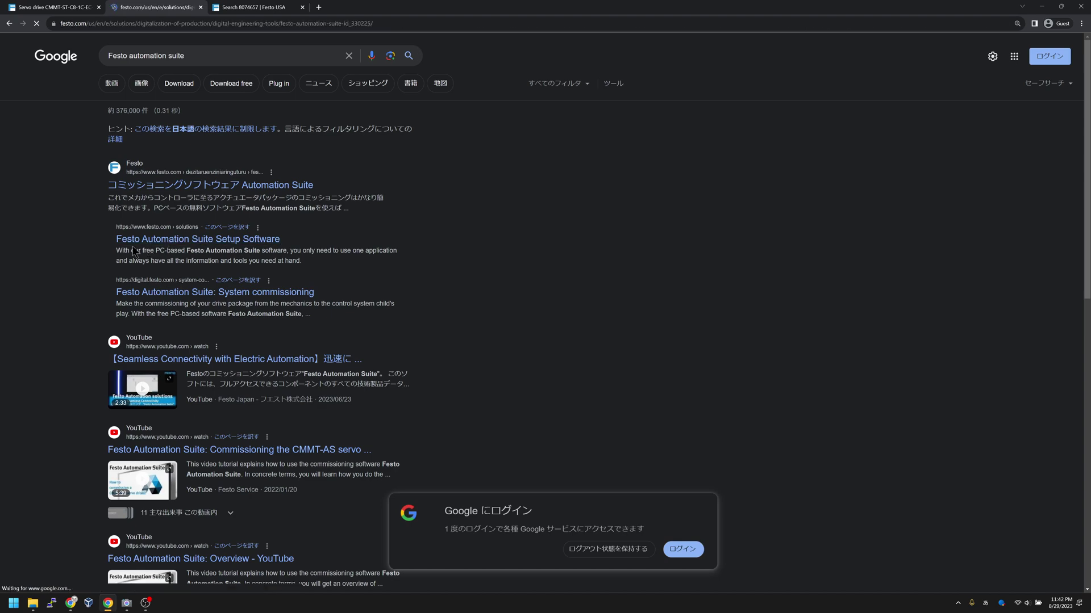
Step: Find the Rapid Setup offer on the Festo Automation Suite page and open its free software download page
scroll(276, 302, down, 4)
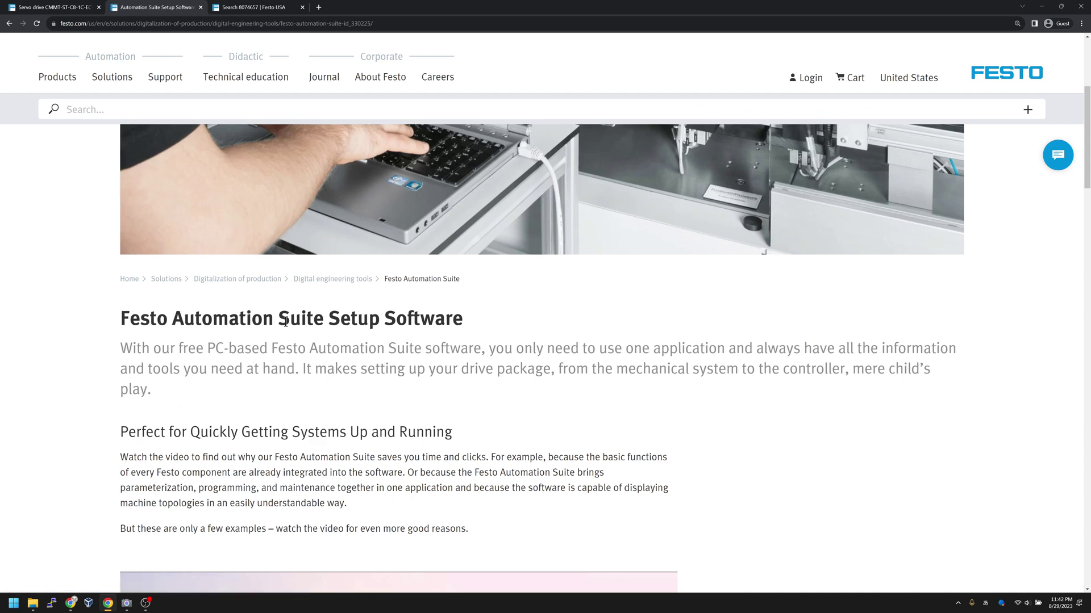
scroll(288, 319, up, 2)
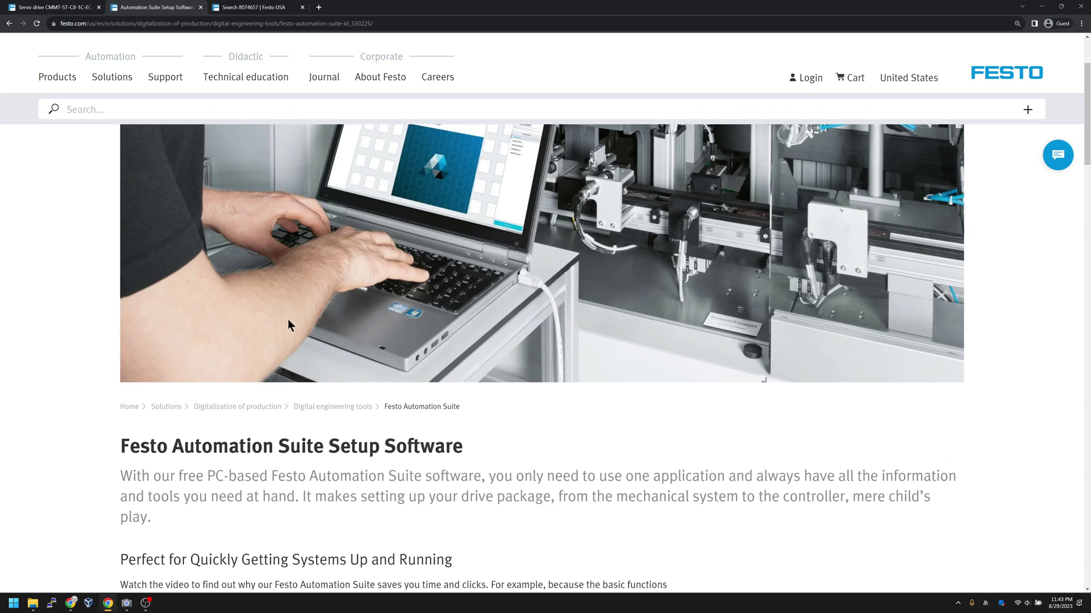
scroll(288, 310, down, 3)
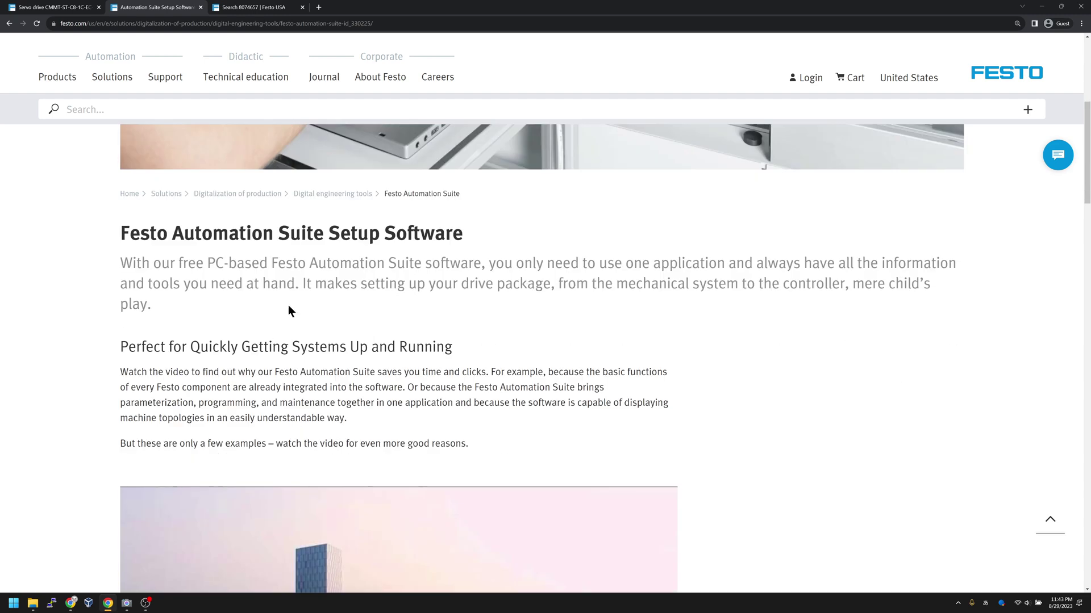
scroll(288, 307, down, 13)
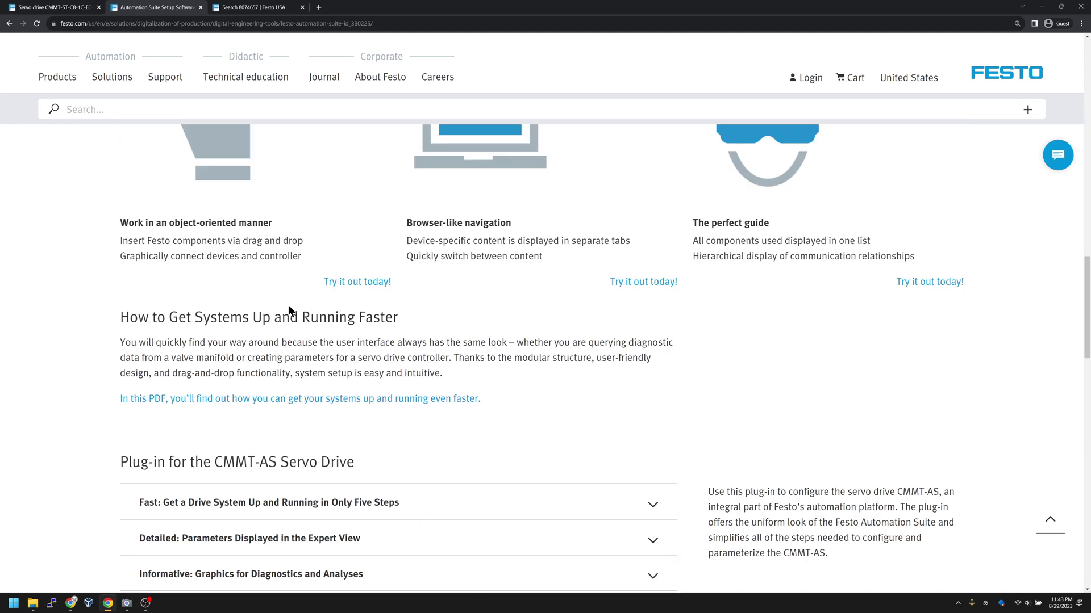
scroll(288, 310, down, 7)
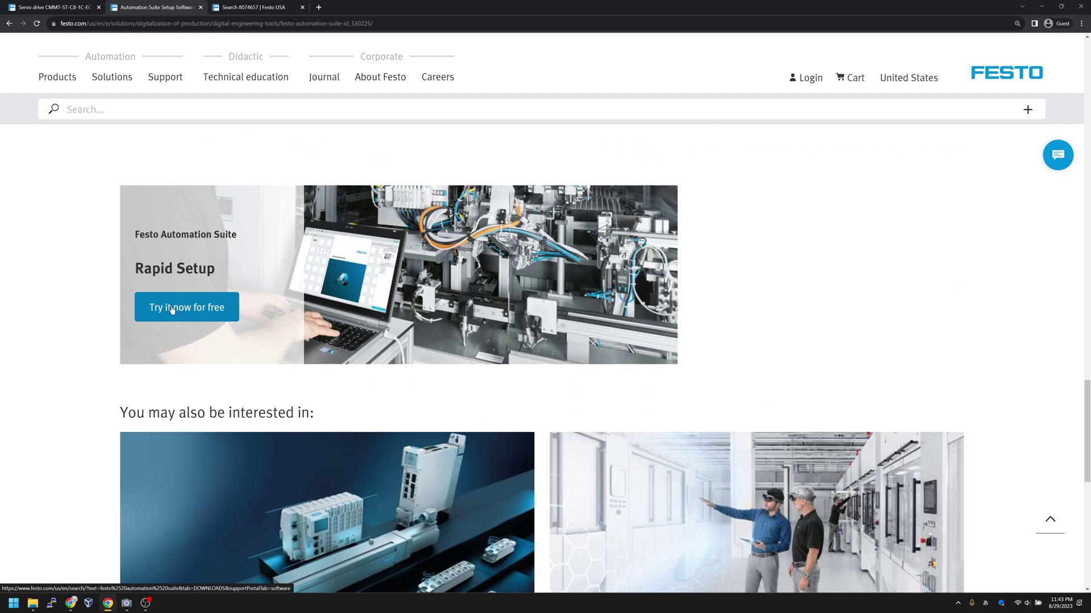
click(173, 312)
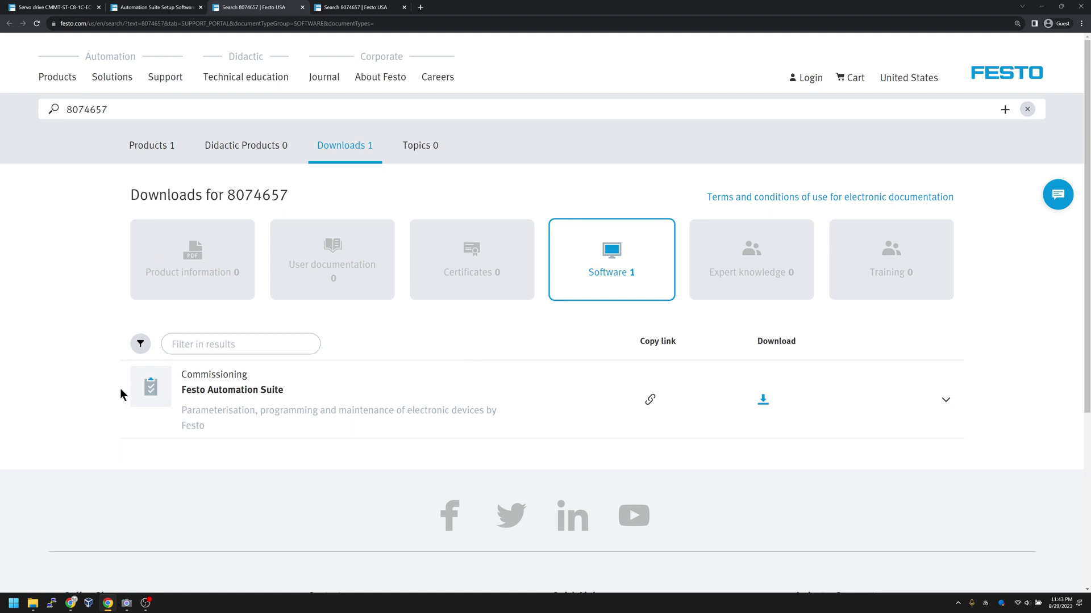
Step: Find the installed Festo Automation Suite on the computer and launch it
click(13, 603)
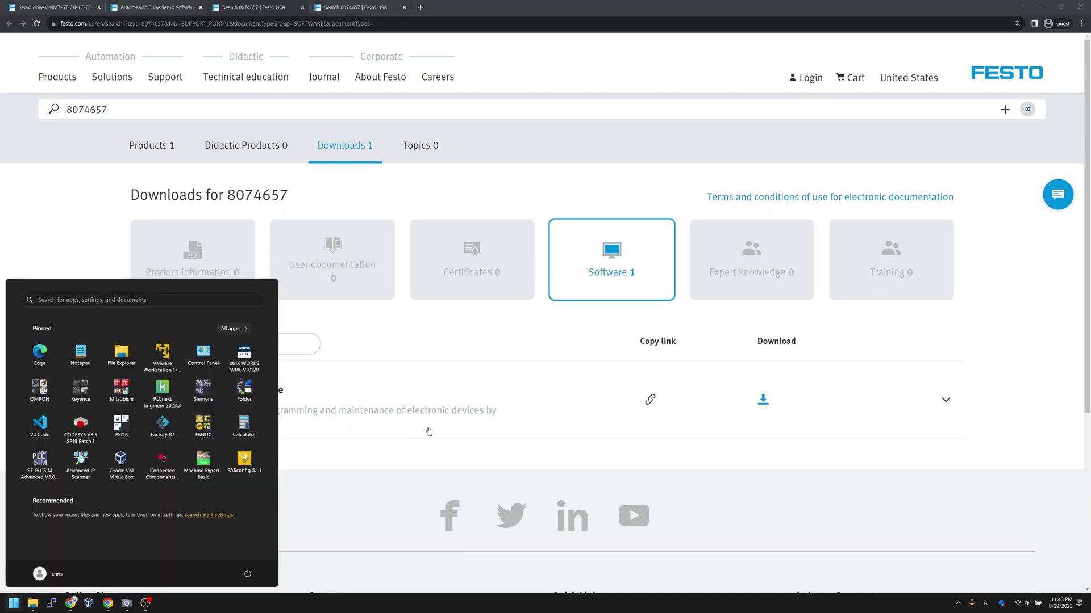
text(festo)
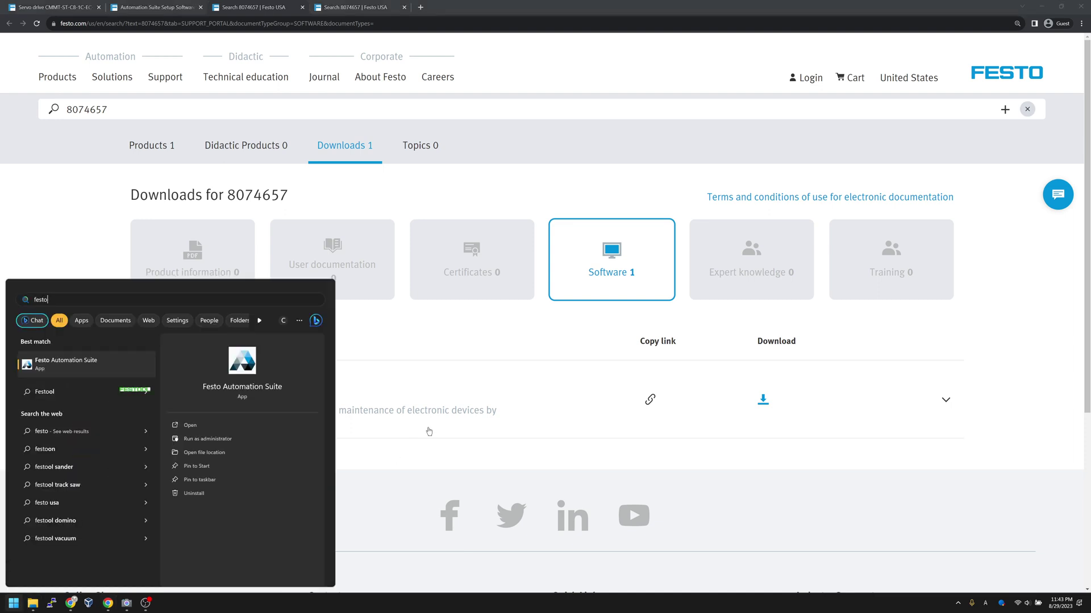
key(Return)
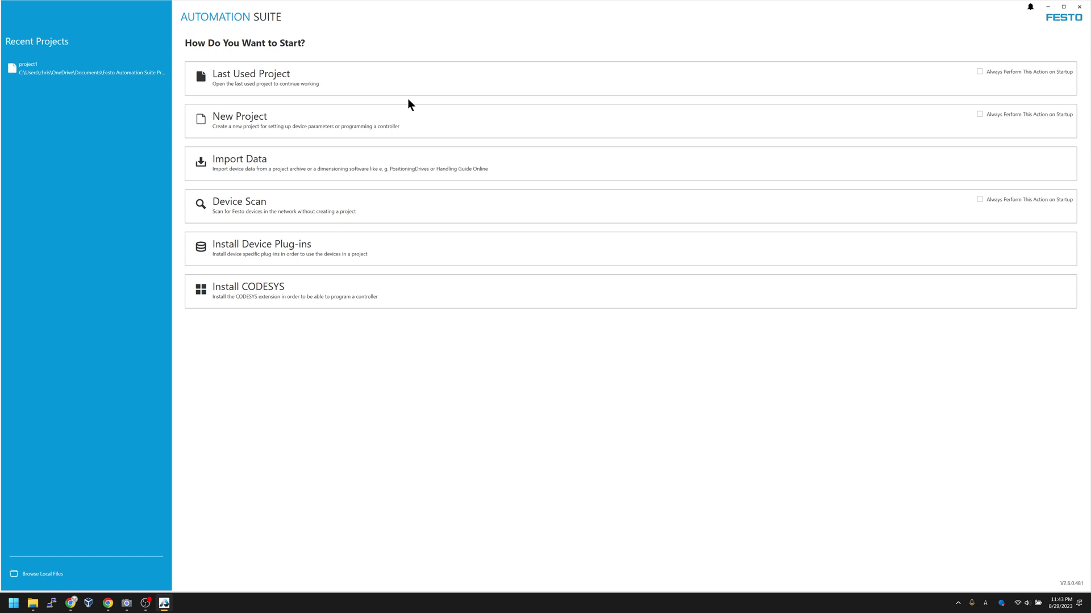
Step: Examine the CMMT-ST and CPX entries in the device plug-in repository, and return to the start page
click(407, 259)
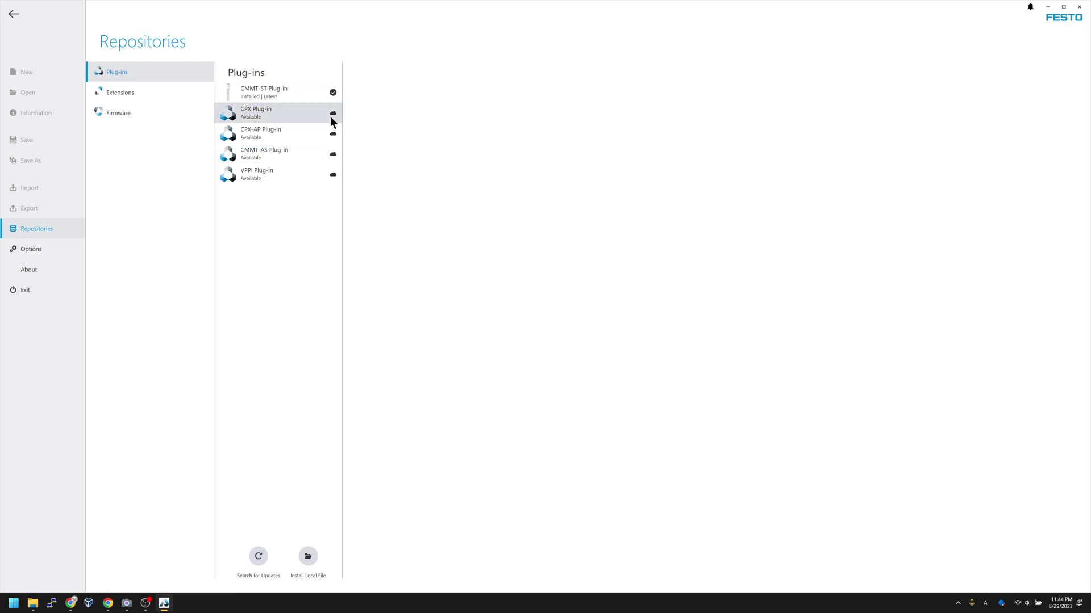
click(298, 97)
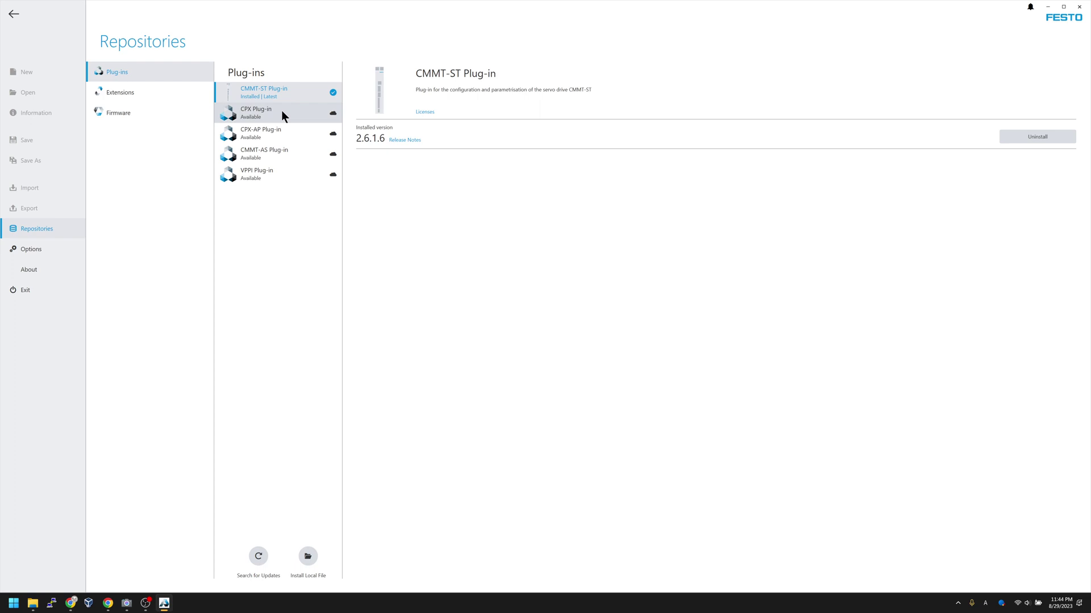
click(282, 112)
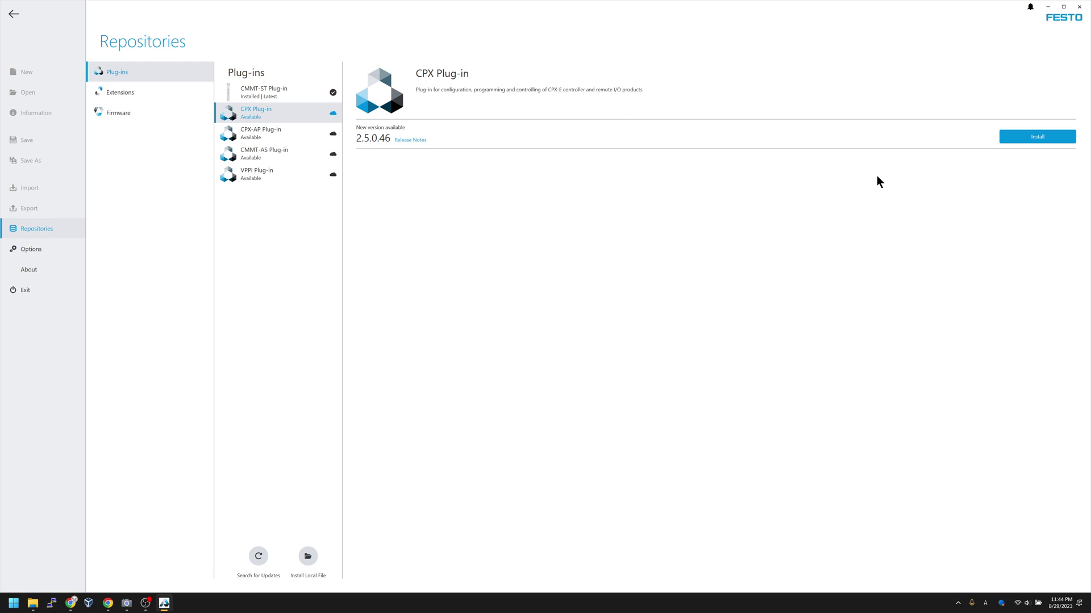
click(285, 97)
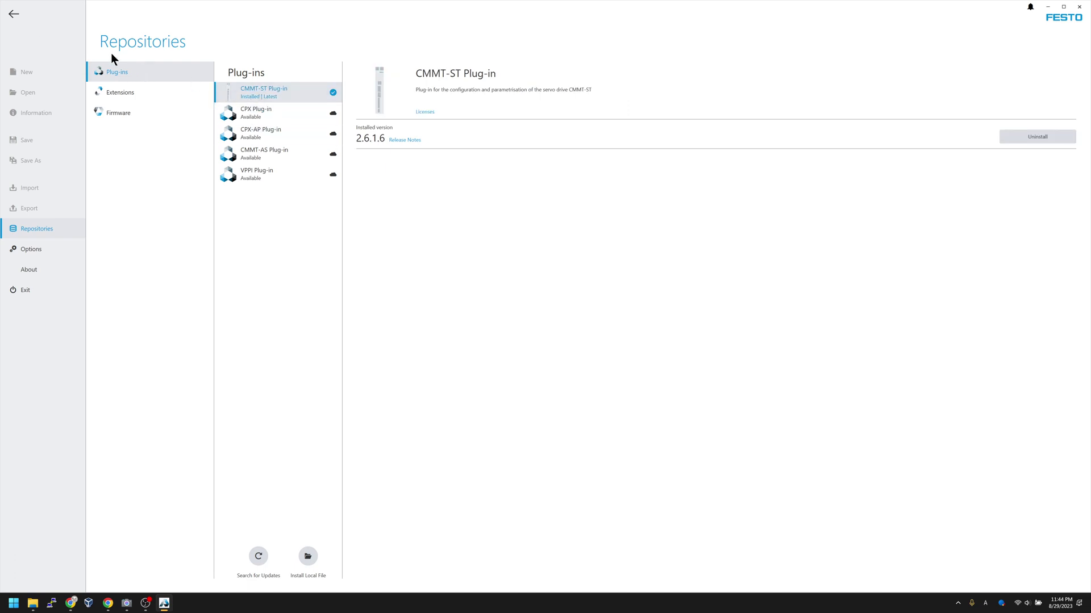
click(15, 15)
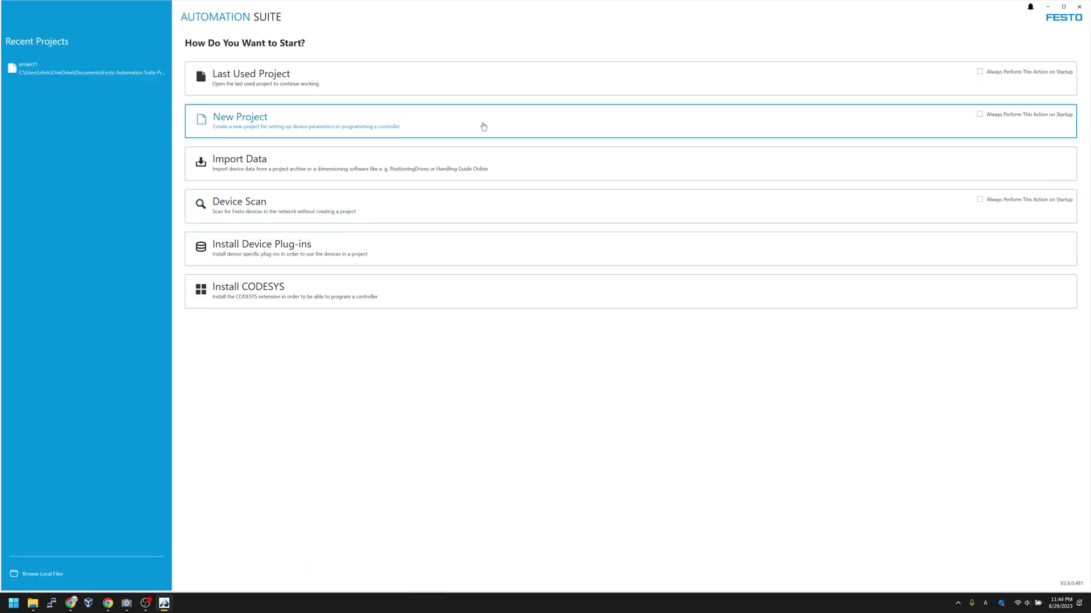
Step: Create a new project and add the EtherCAT slave CMMT-ST-C8-1C-EC-S0 from a widened device catalog
click(308, 125)
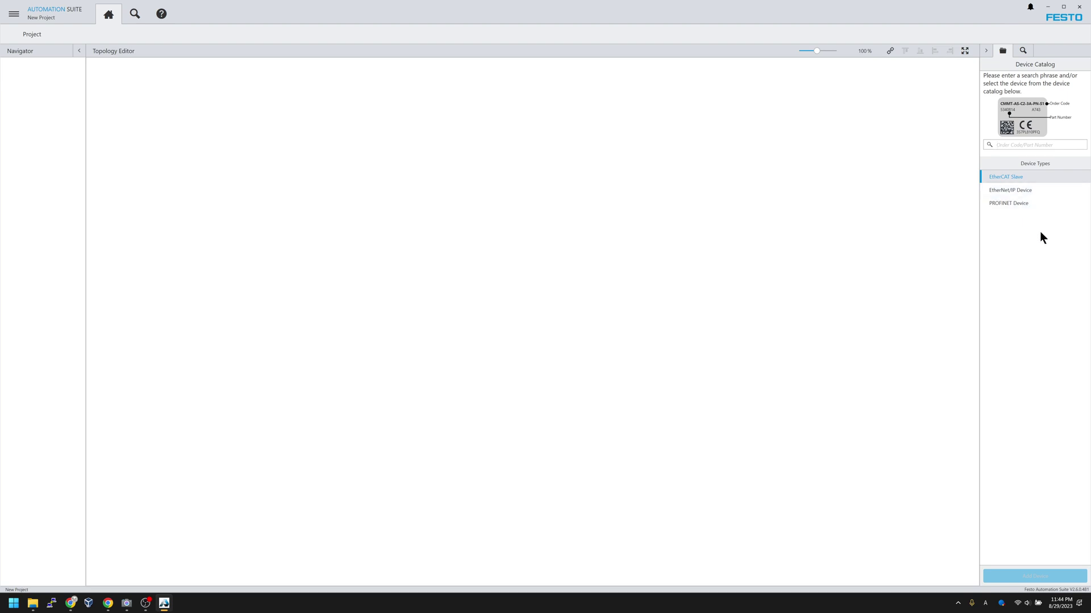
click(1008, 179)
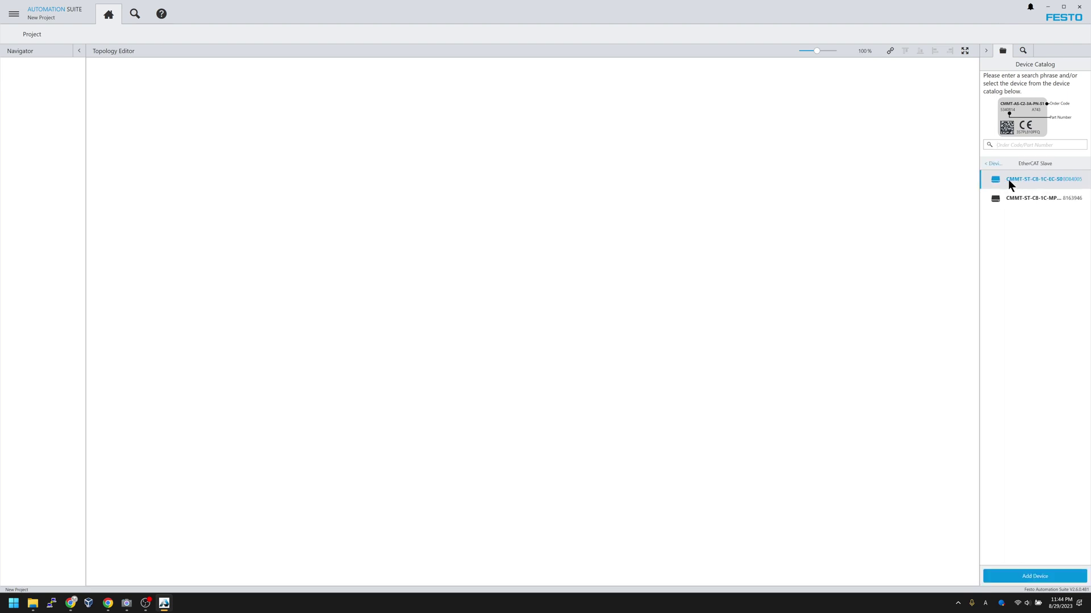
drag(979, 128, 804, 145)
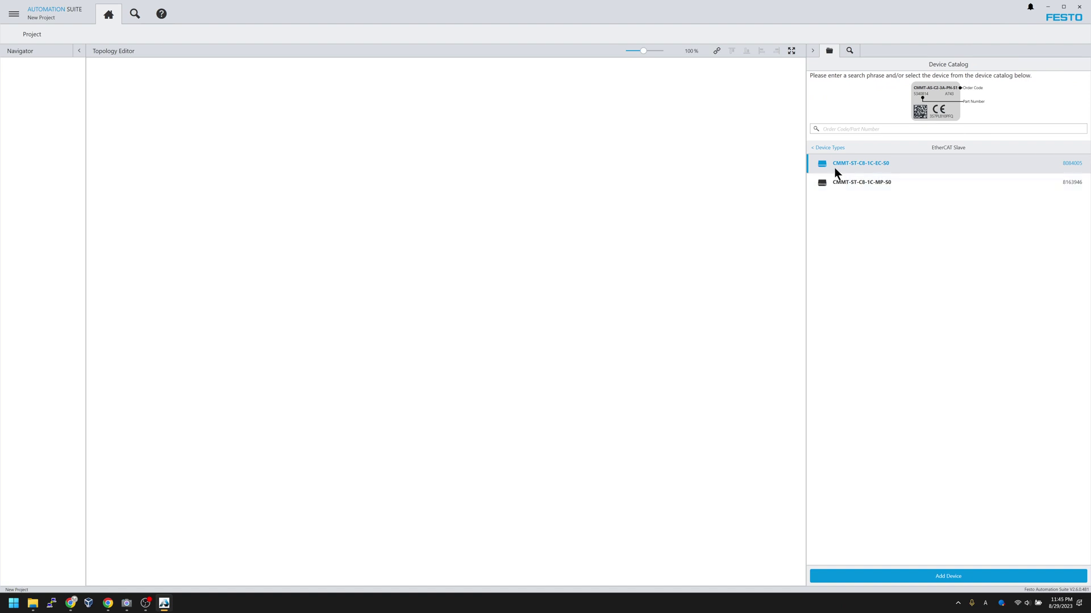
mouse_move(833, 167)
mouse_move(890, 170)
double_click(888, 164)
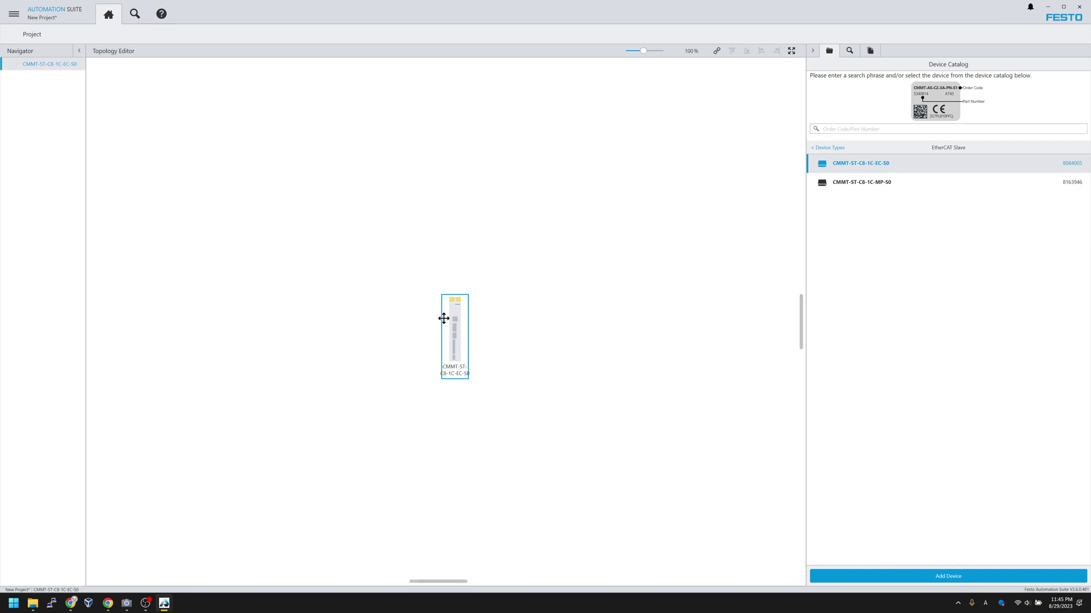
Step: Reposition the servo drive in the upper-left area of the topology, and open its first setup wizard
drag(404, 289, 226, 192)
click(340, 253)
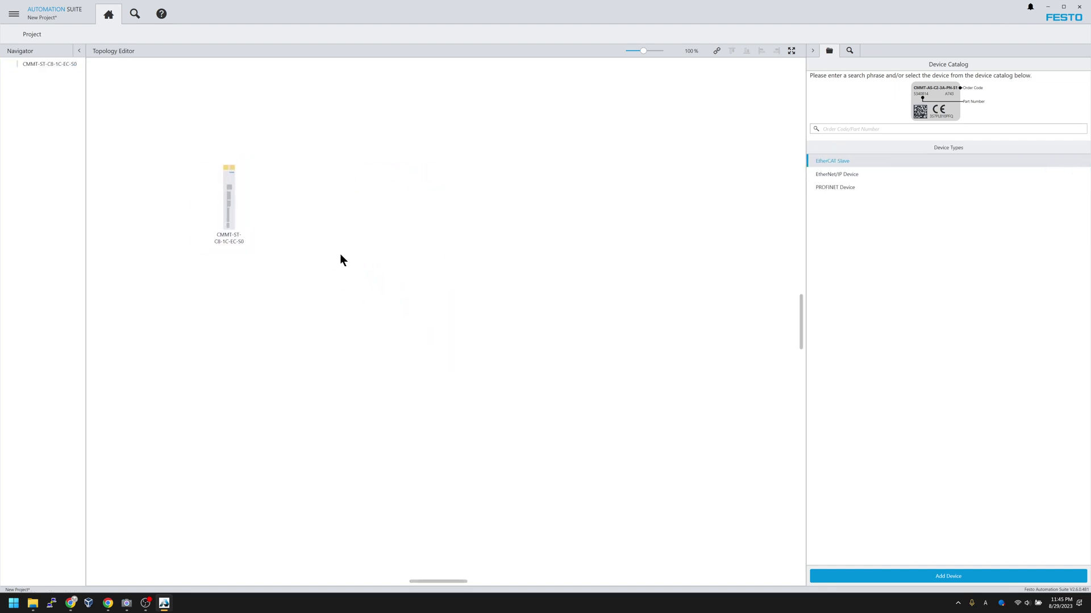
double_click(220, 198)
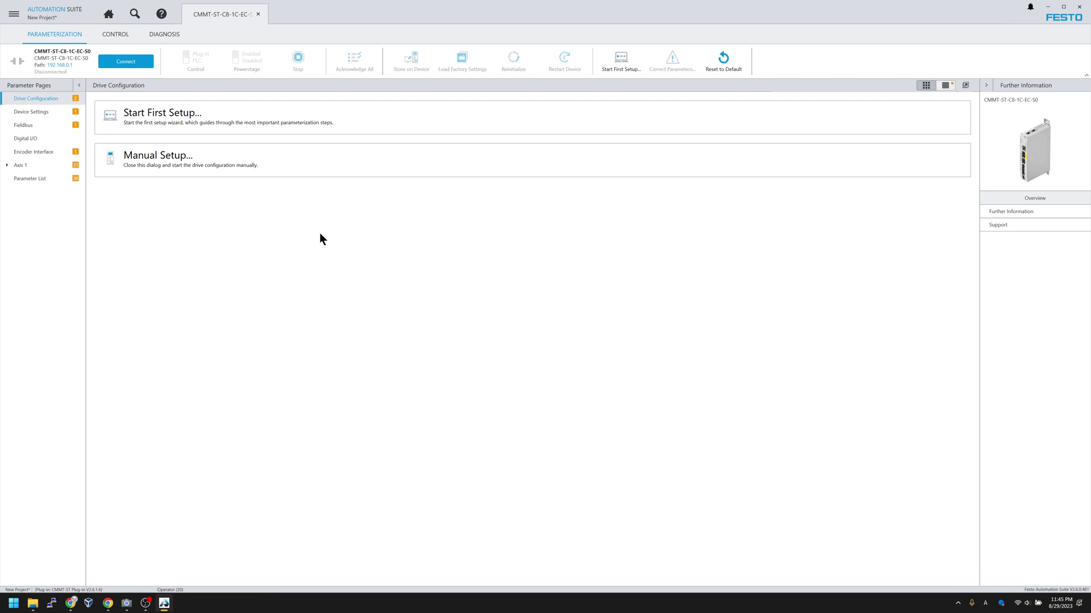
click(174, 132)
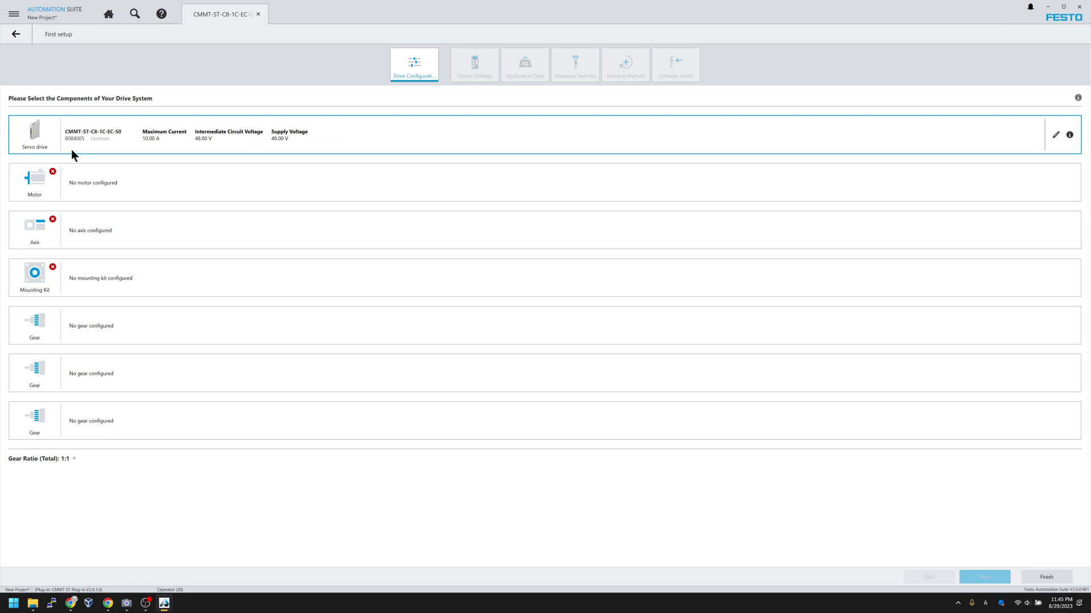
Step: Check the physical motor in the camera view, and configure motor EMMS-ST-42-S-SE-G2 using part number 1370471
click(39, 187)
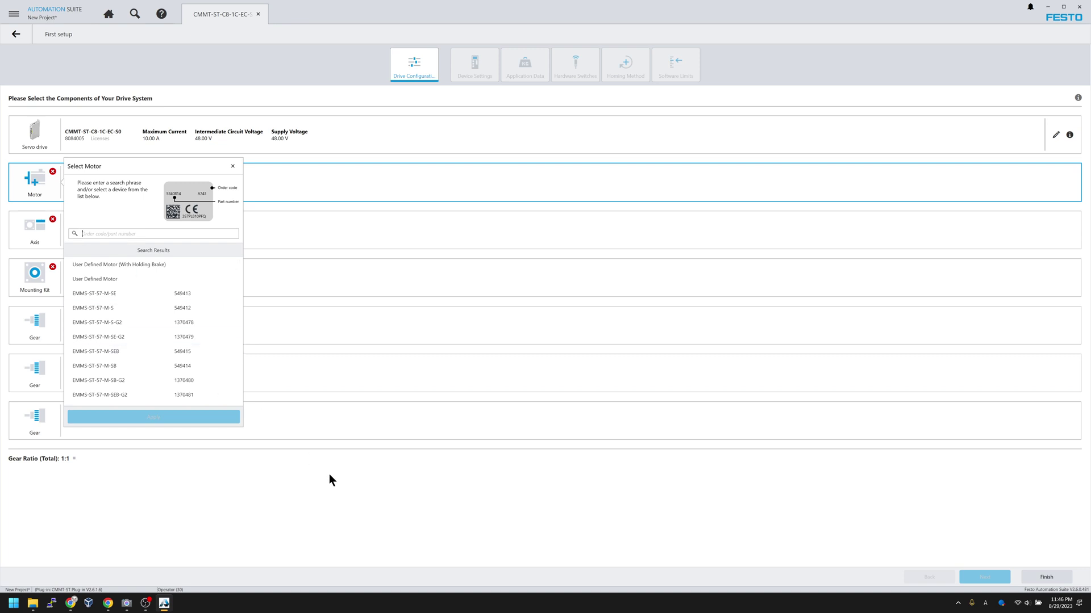
click(126, 604)
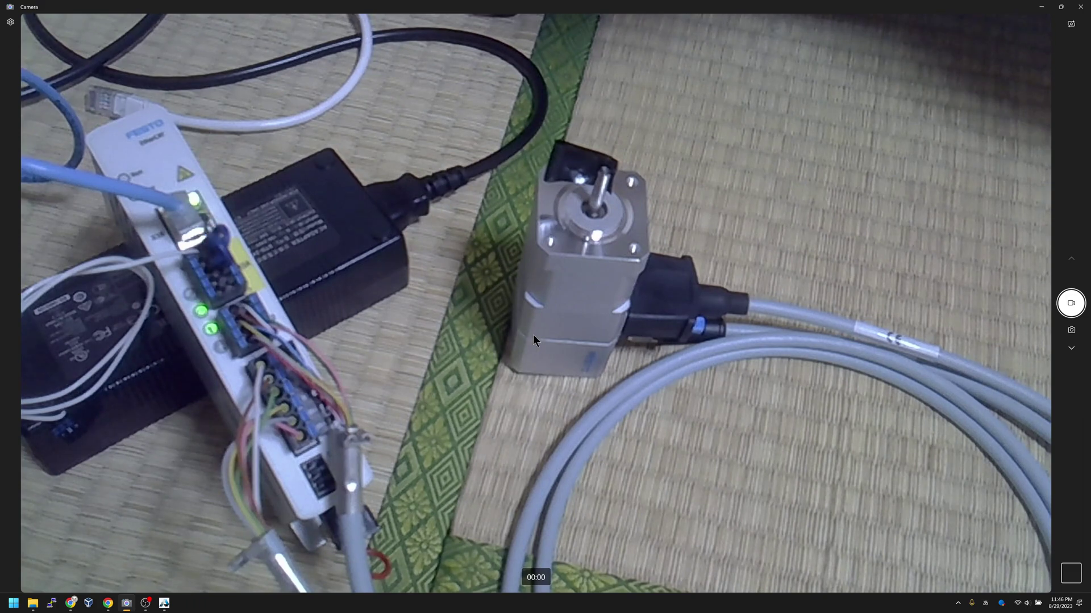
click(1043, 7)
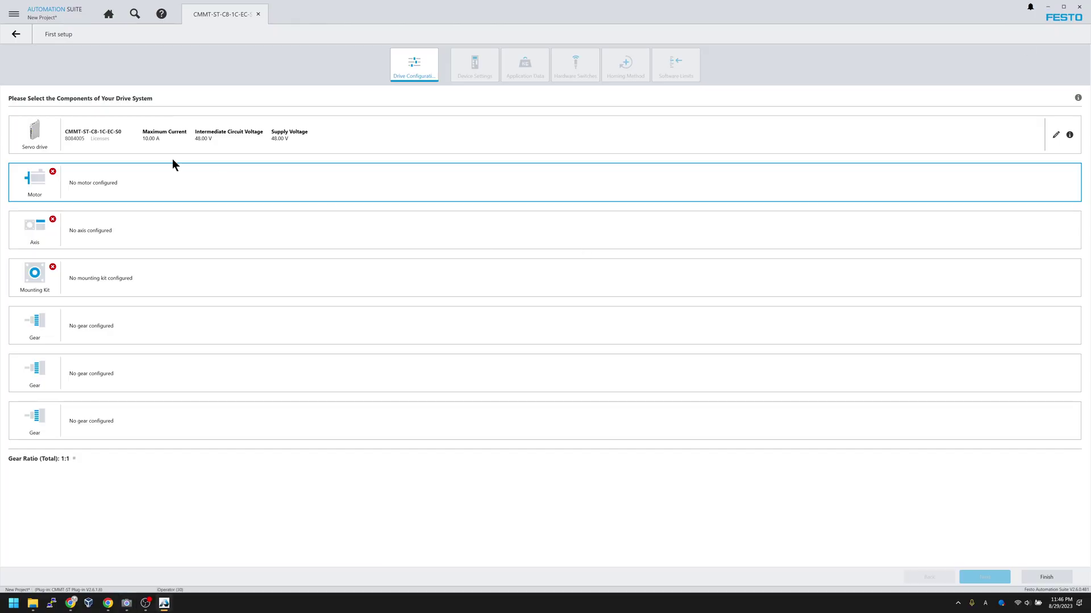
click(34, 178)
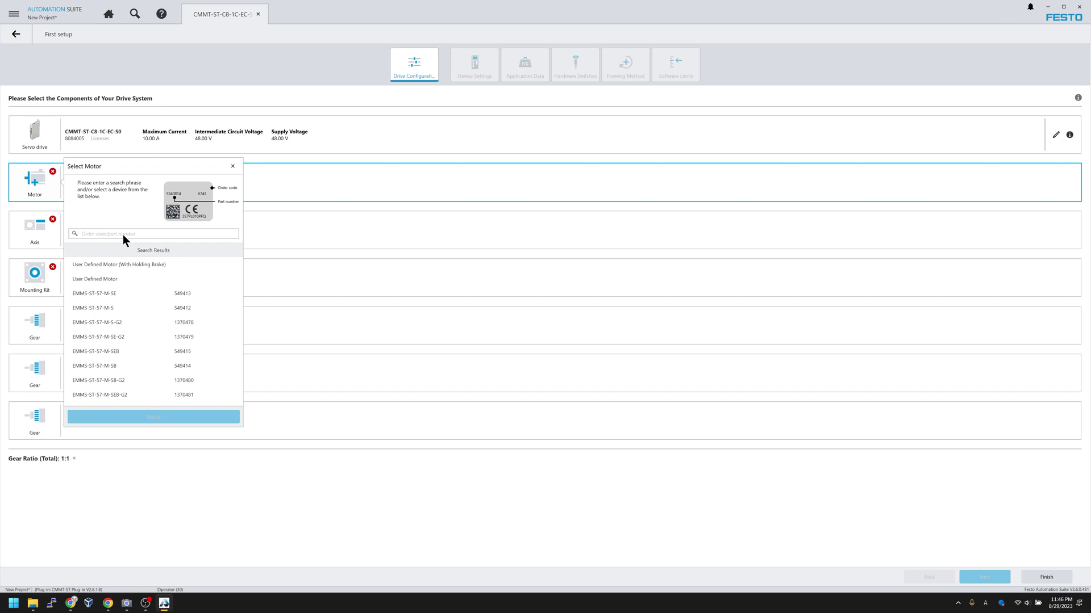
text(1370471)
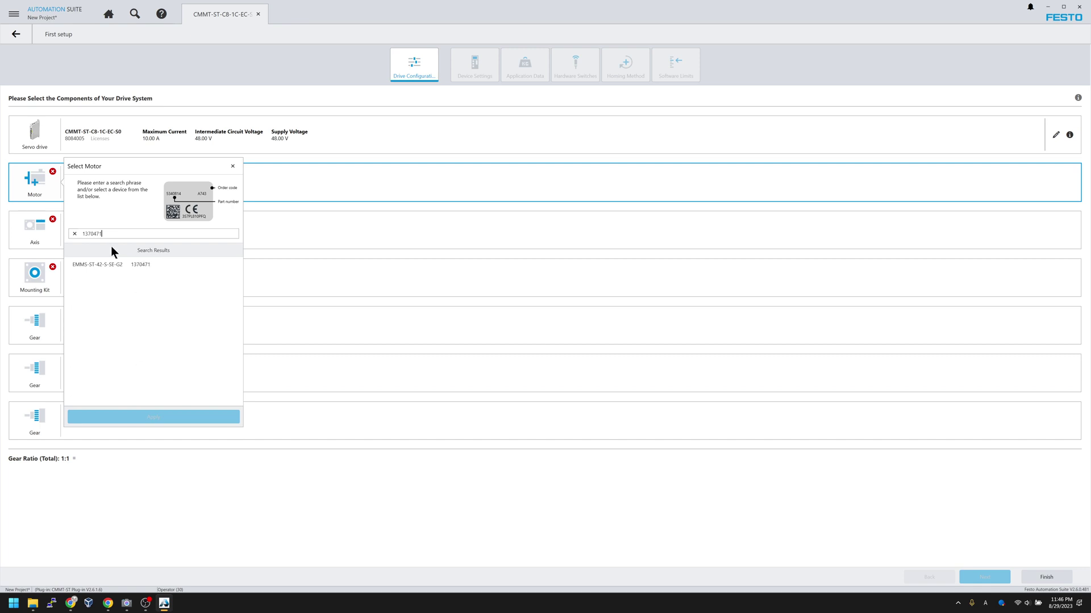
click(111, 265)
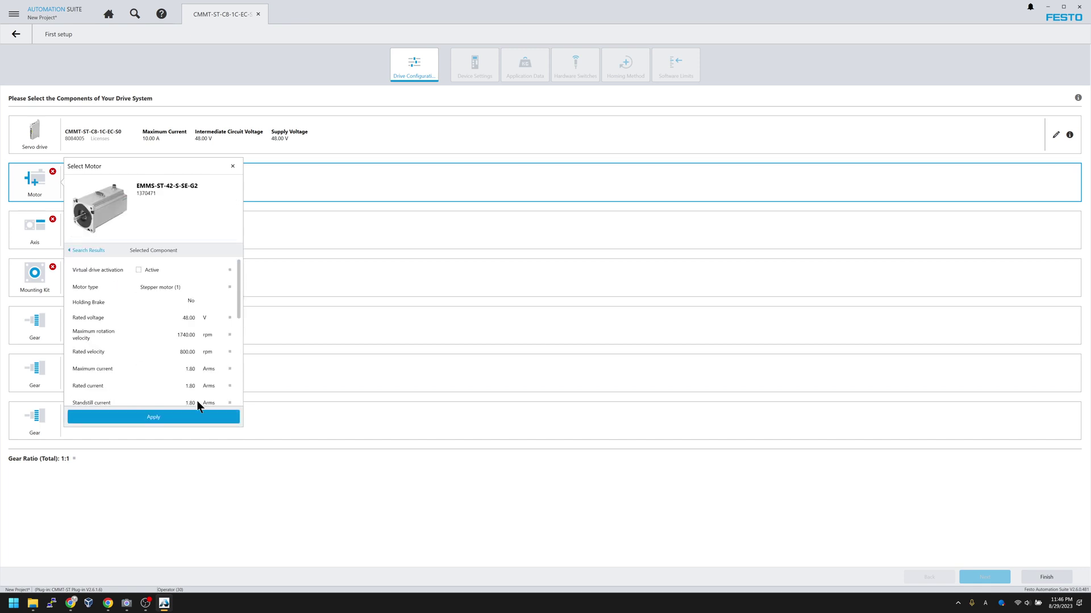
click(190, 418)
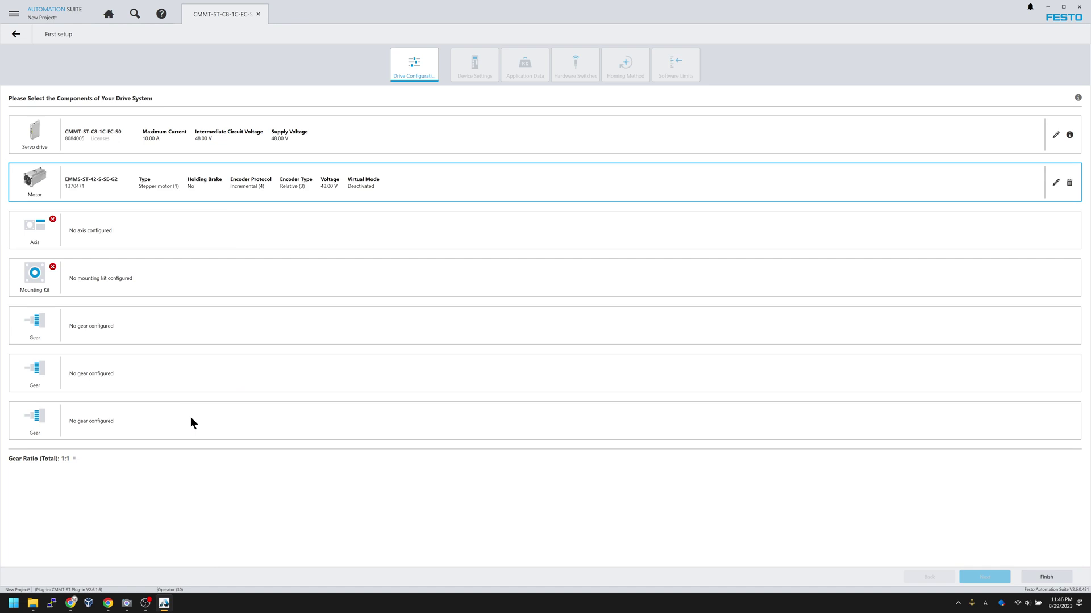
Step: Configure DGE-8-100-ZR as the drive system's axis, and advance the first setup to the device settings
click(33, 230)
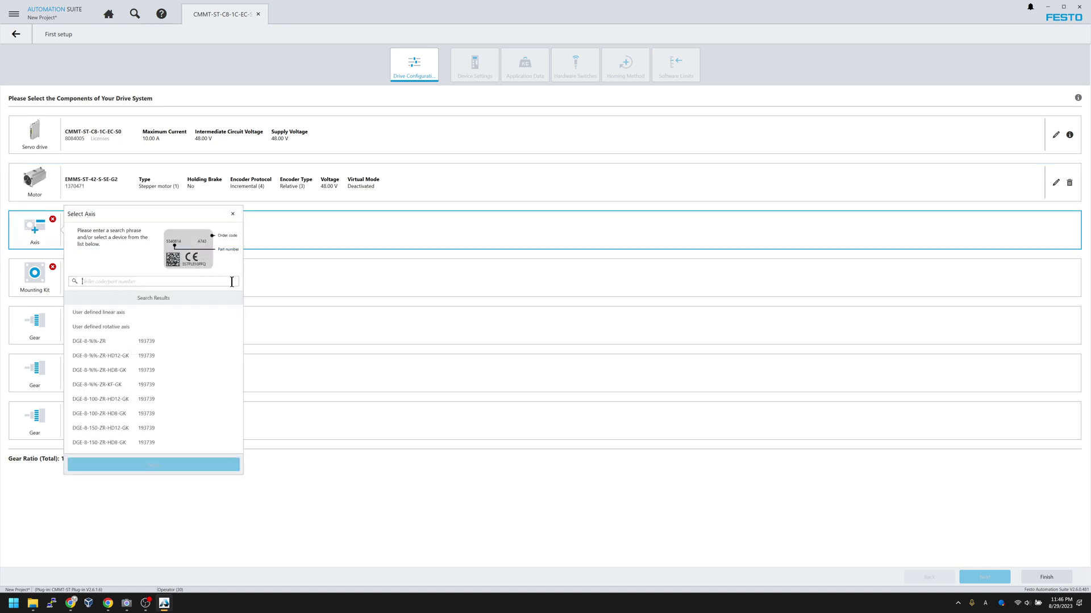
click(175, 341)
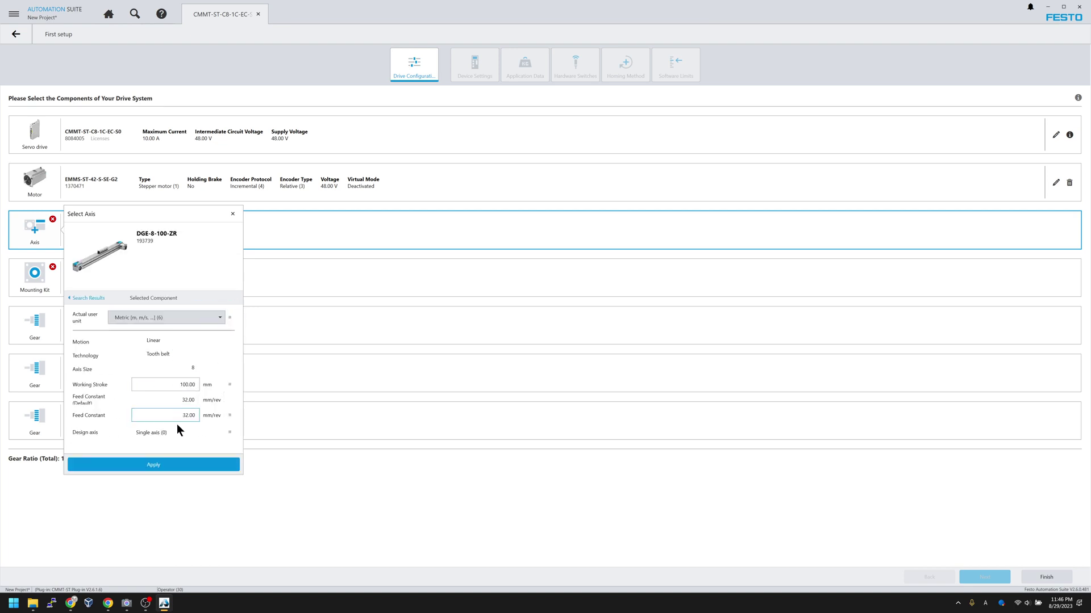
click(180, 461)
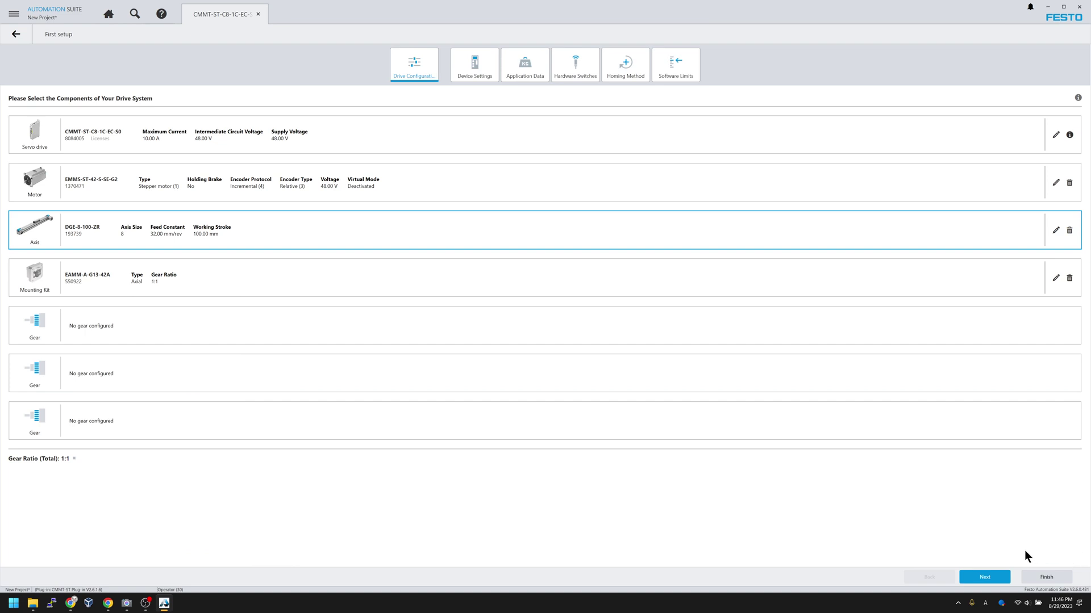
click(1007, 576)
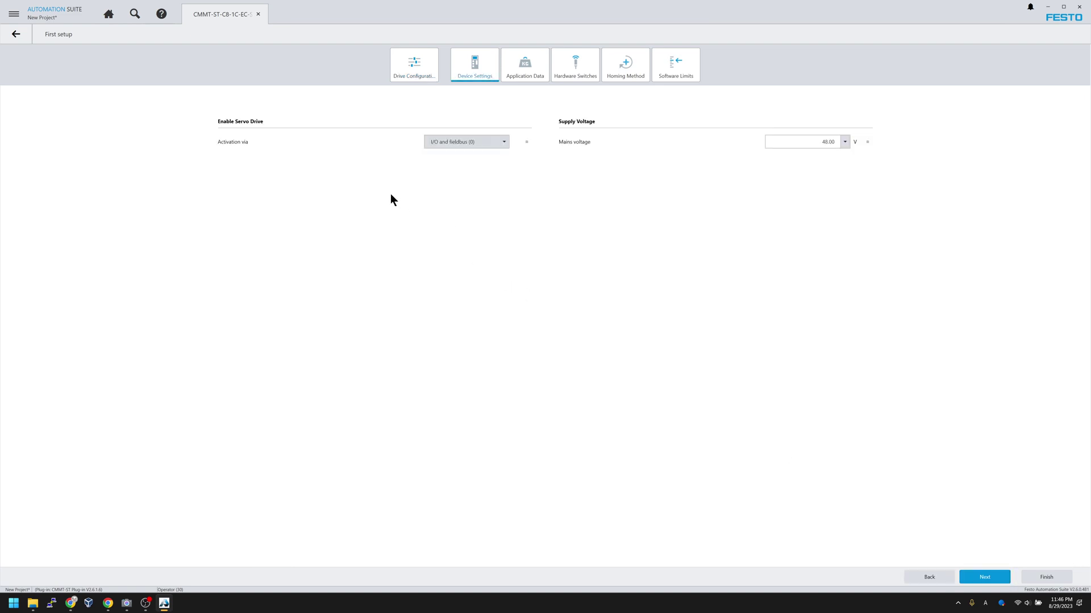
Step: Keep activation via I/O and fieldbus (0), and advance the first setup to the homing method using the default application data and hardware switches
click(469, 145)
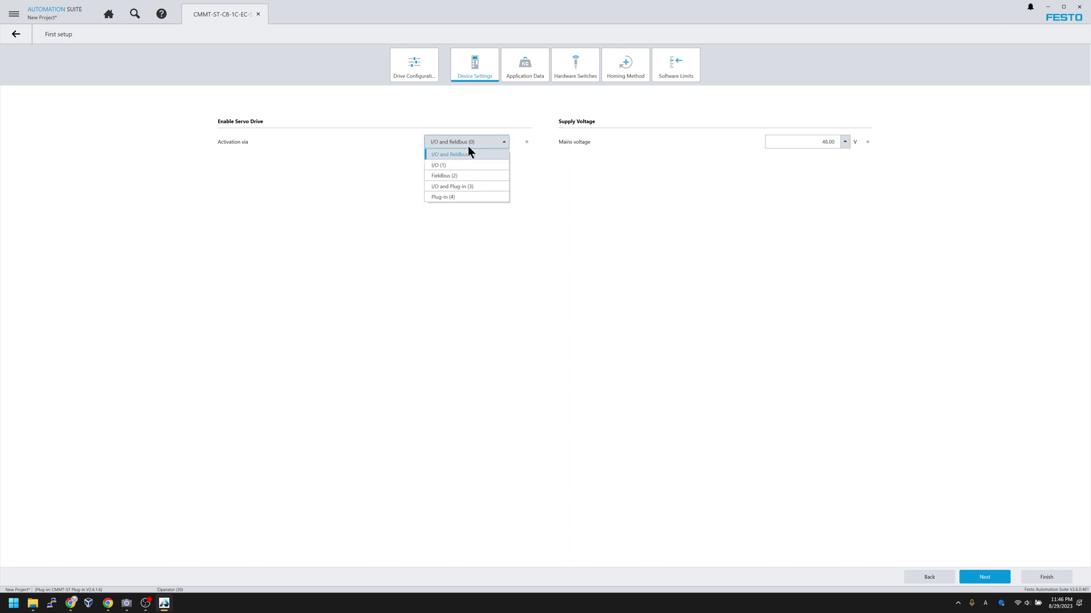
click(468, 147)
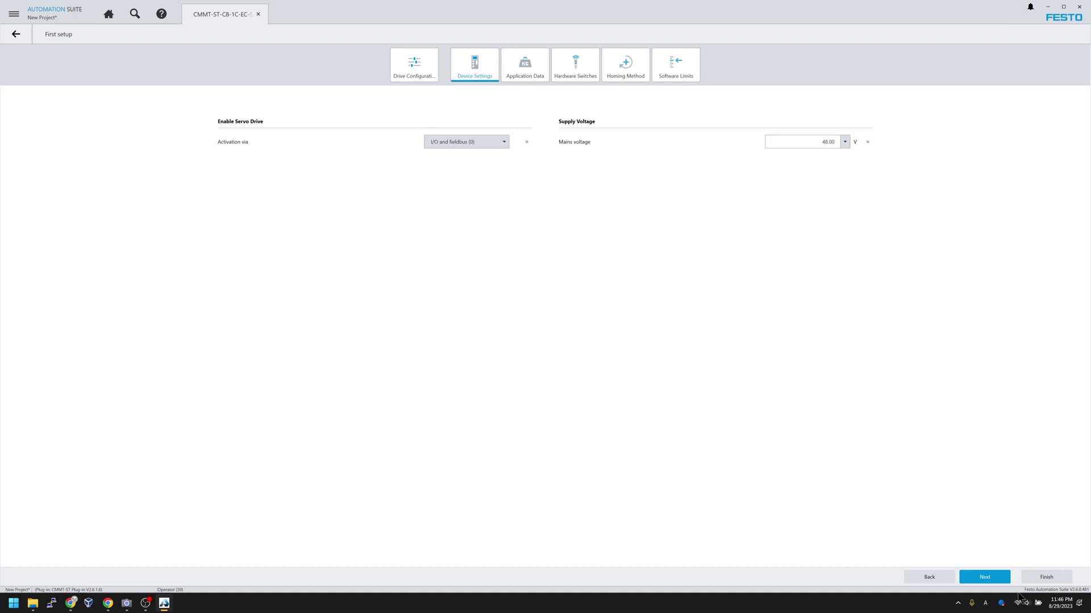
click(989, 574)
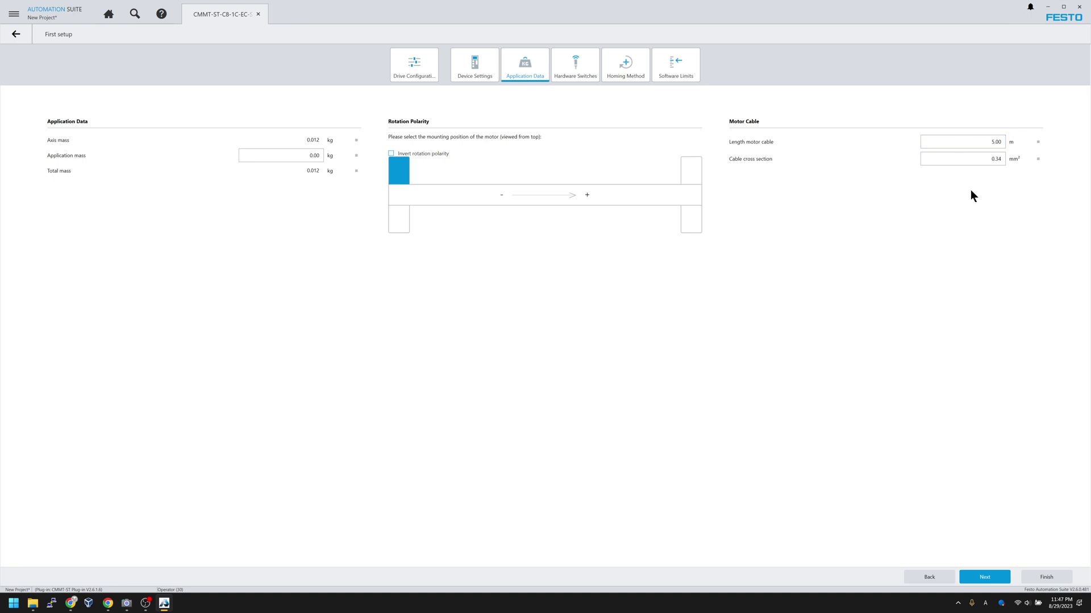
click(1000, 580)
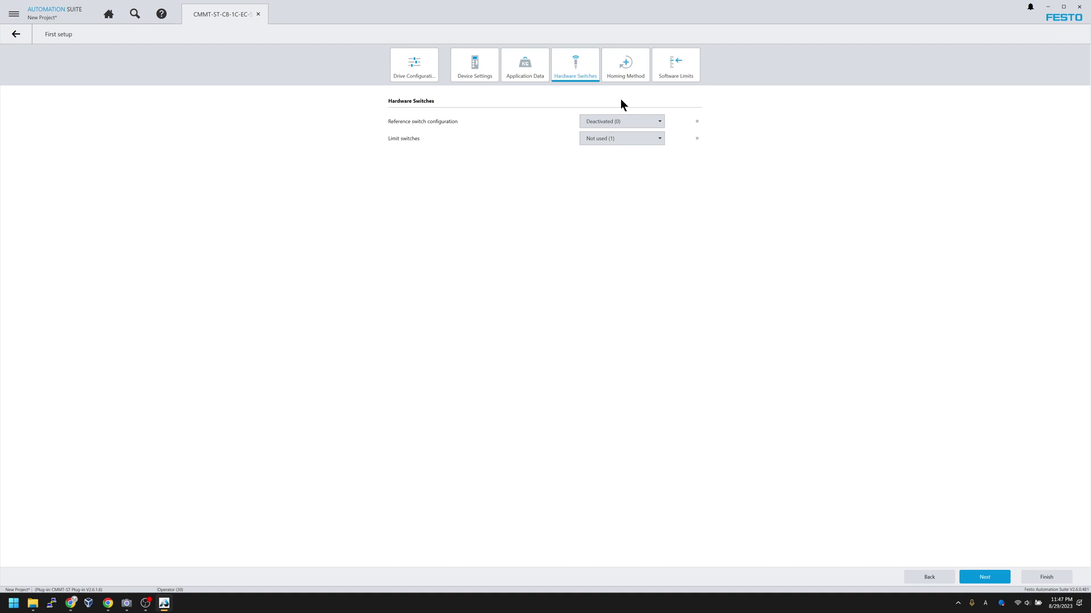
click(984, 580)
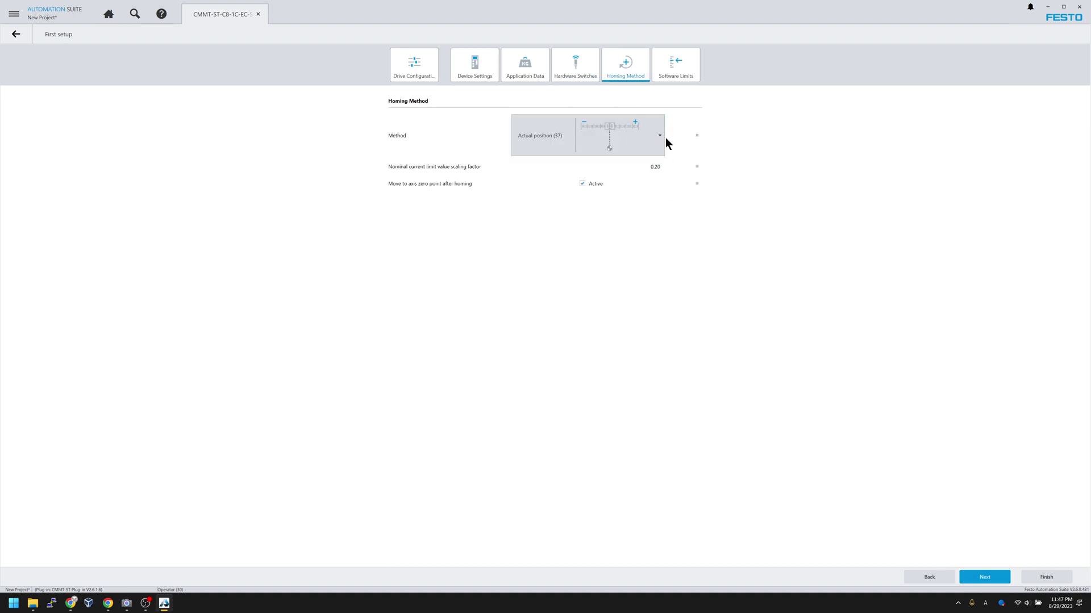
Step: Review the homing methods, keep Actual position (37), and finish the first setup with the default software limits
click(600, 134)
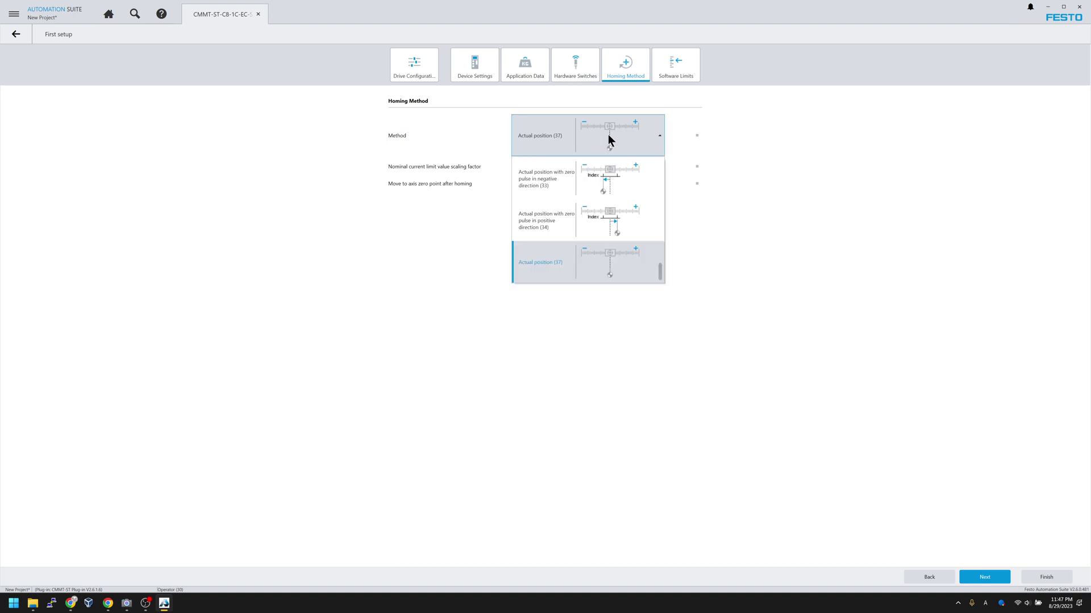
scroll(642, 242, up, 1)
click(869, 298)
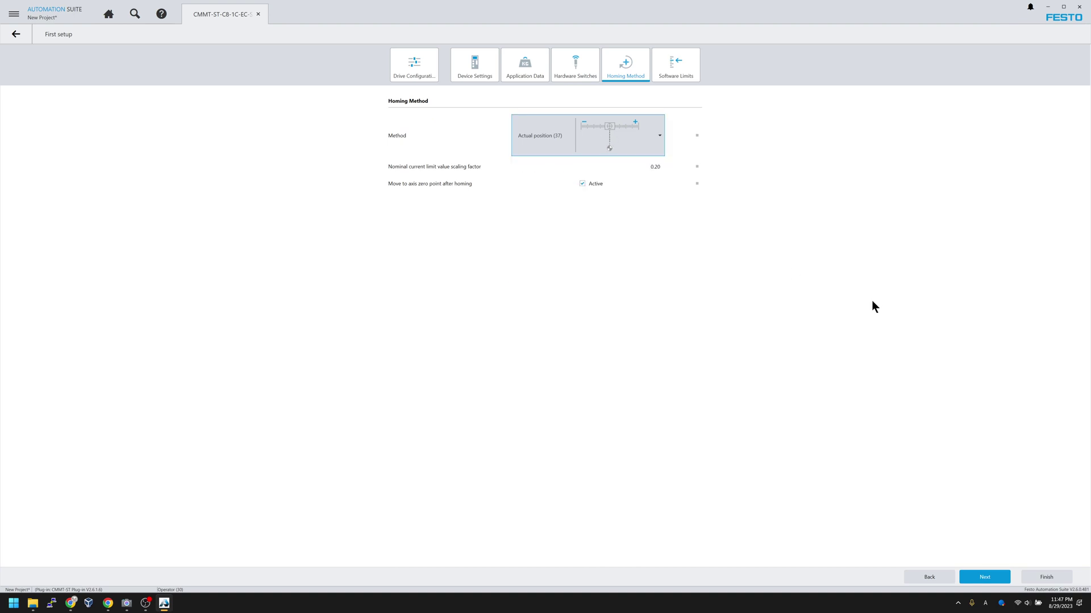
click(1003, 575)
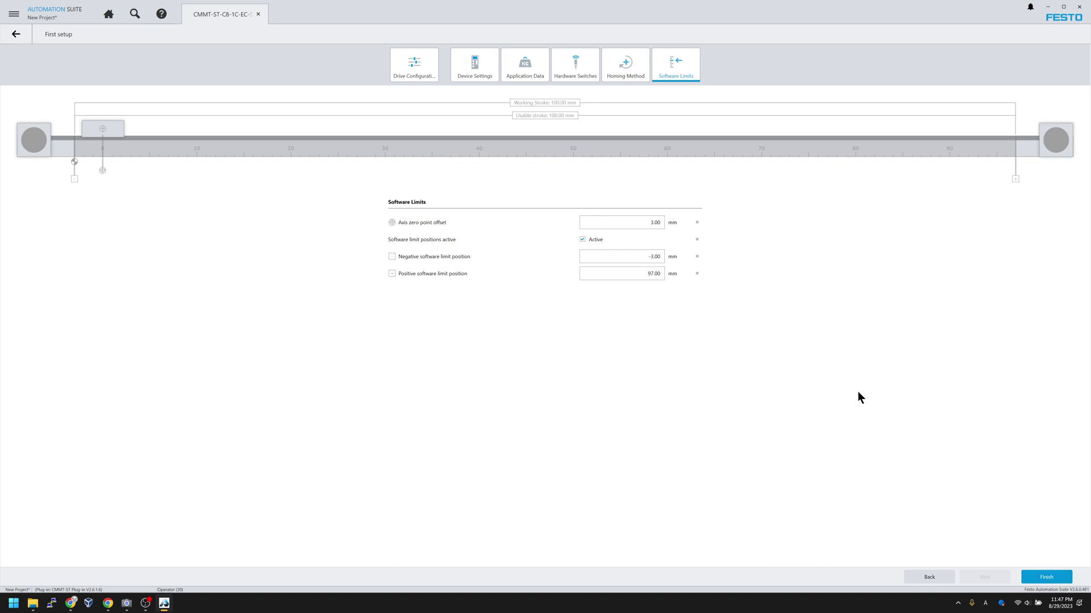
click(1058, 578)
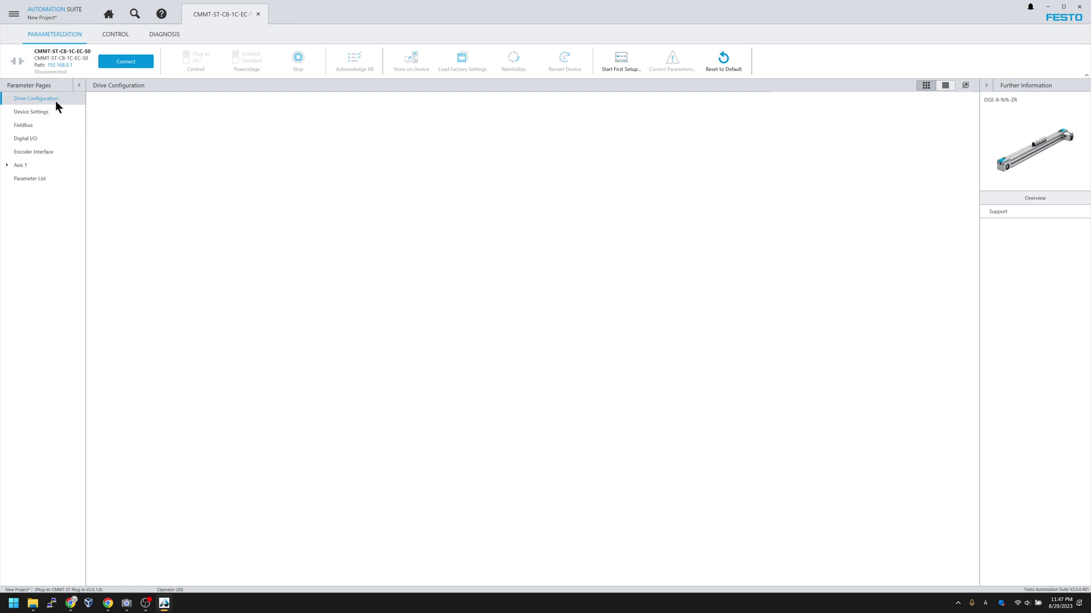
Step: Assign the scanned network device at 192.168.0.8 as the servo drive's connection path, and connect to it
click(59, 66)
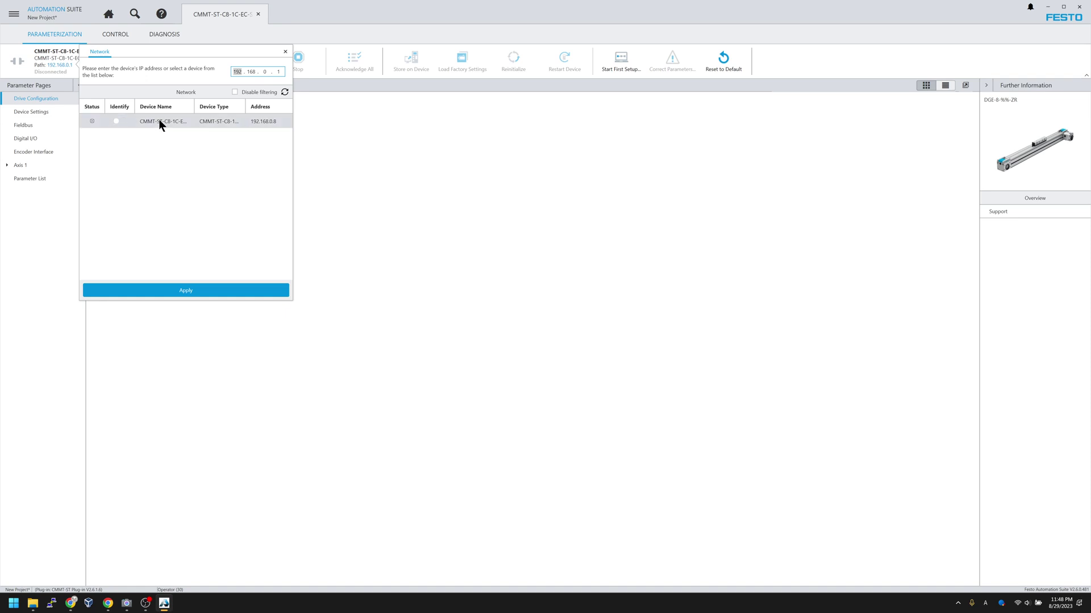
click(267, 124)
click(212, 291)
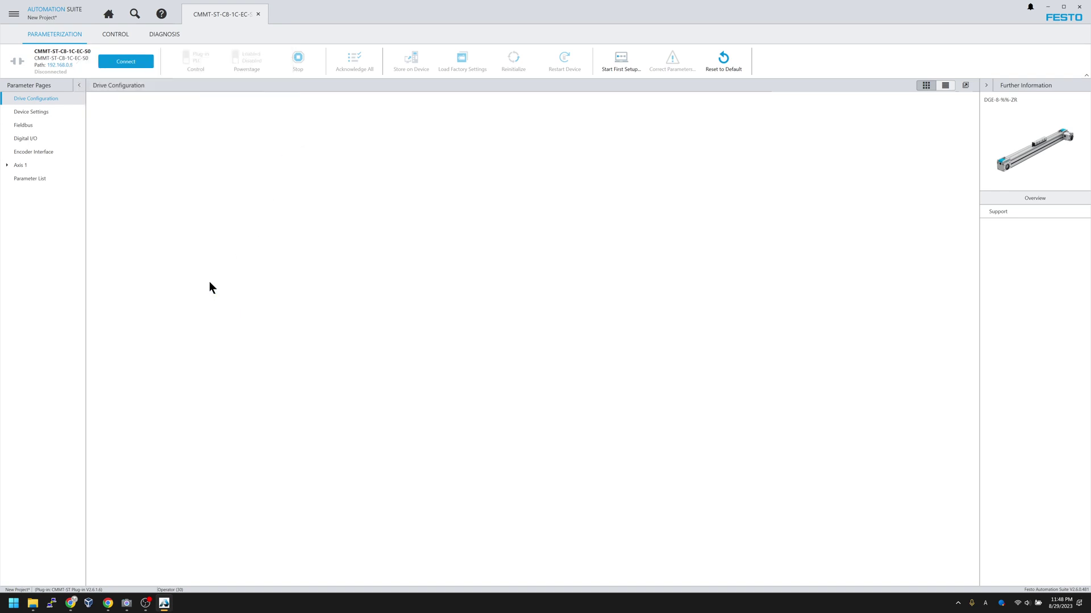
click(116, 62)
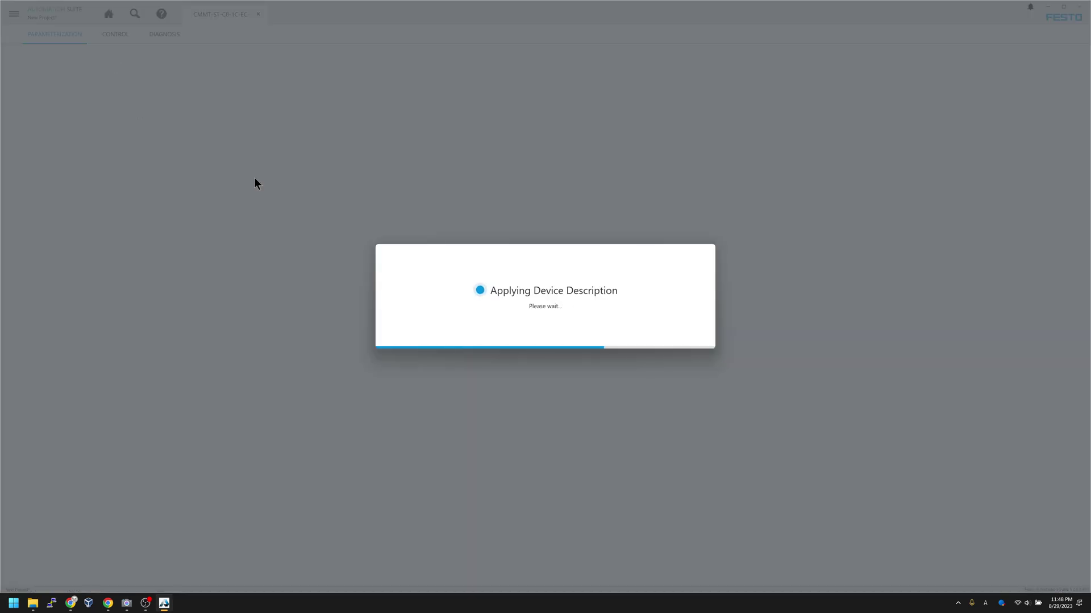